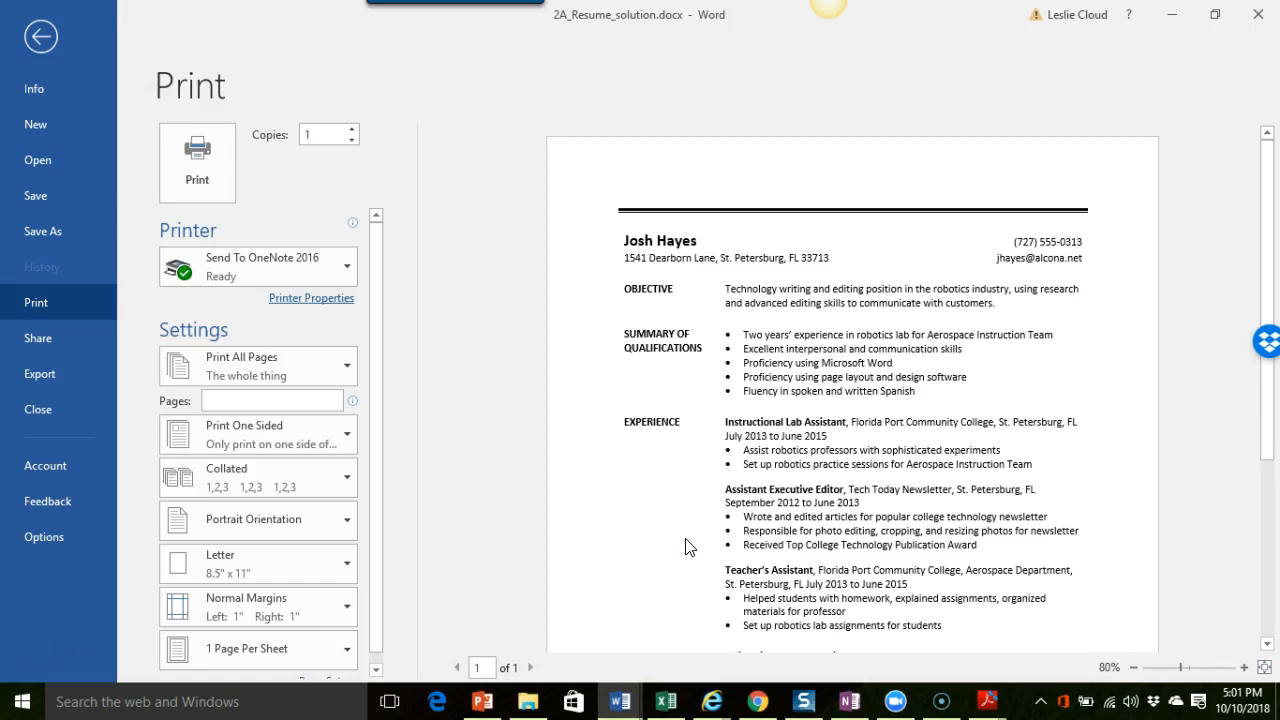
Step: Return from the print preview to the document and check that formatting marks are displayed
click(38, 40)
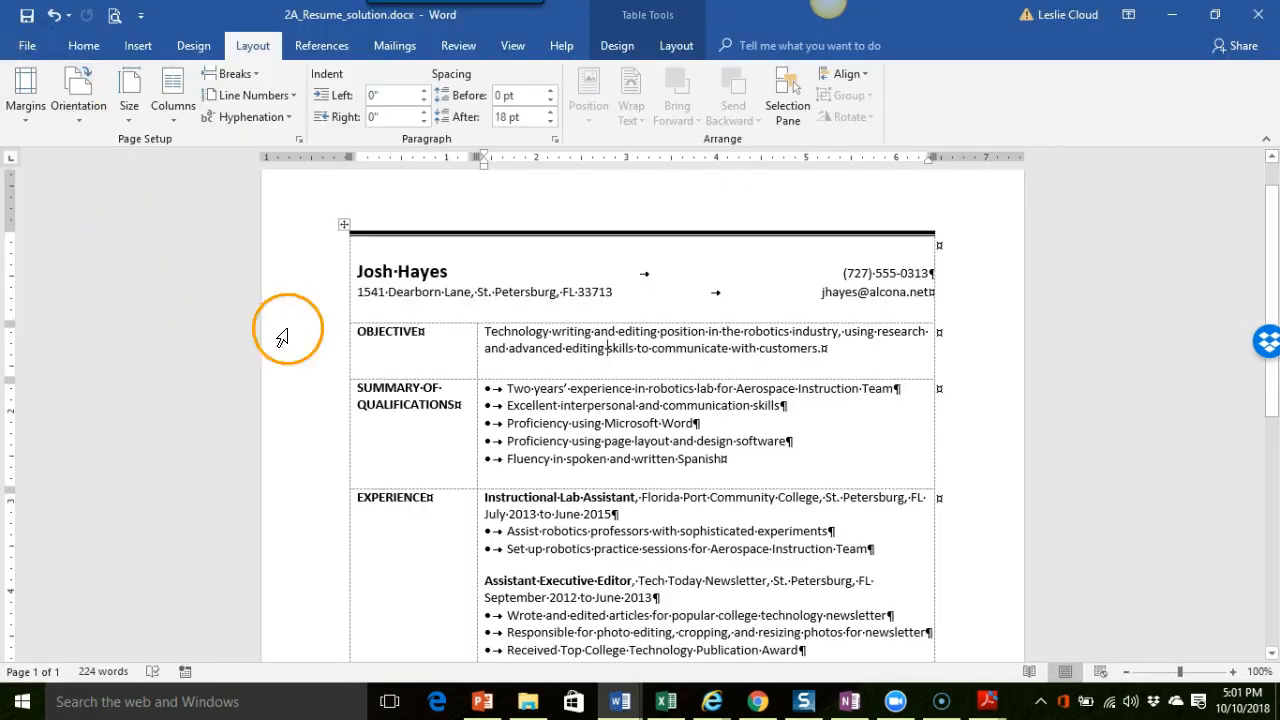
click(83, 45)
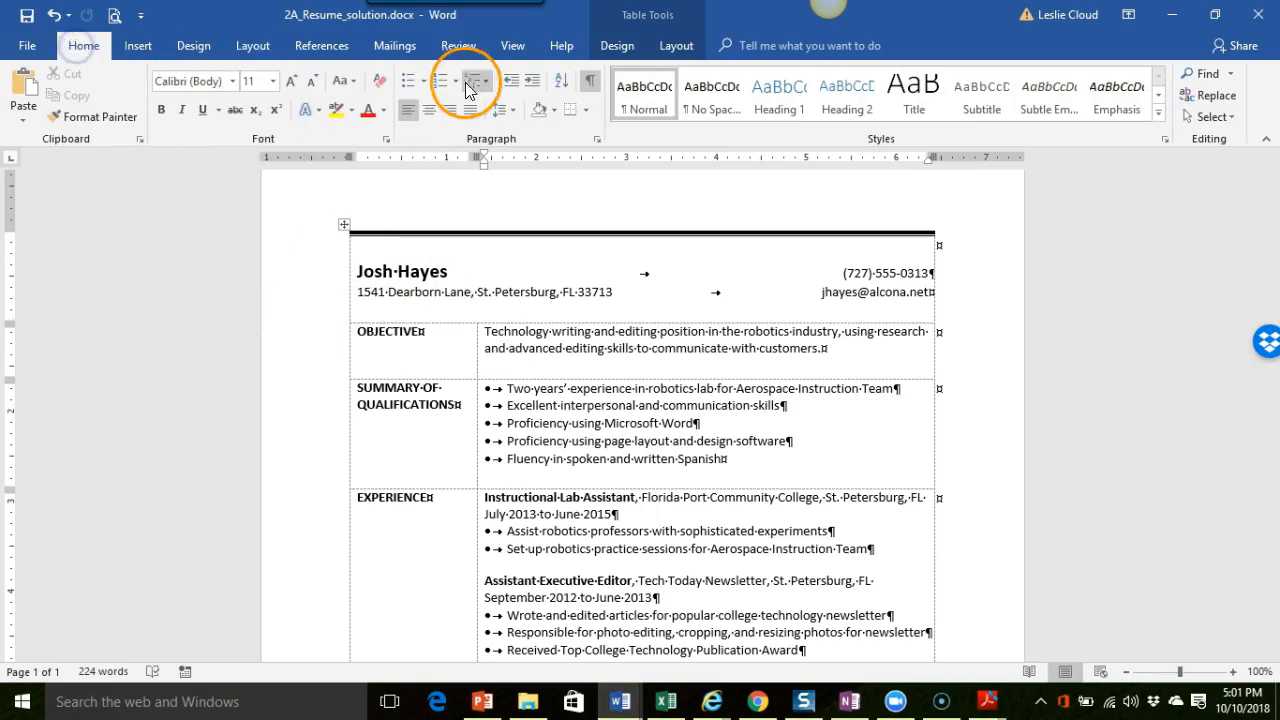
click(590, 88)
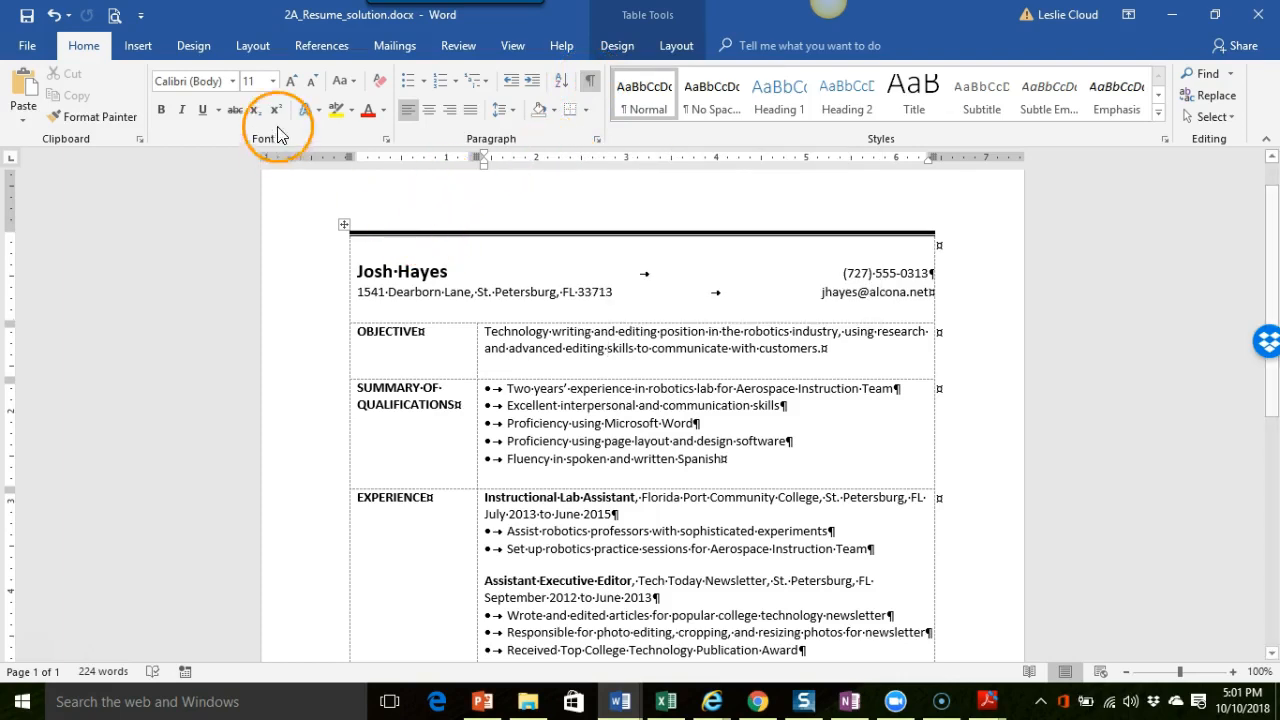
Step: Inspect the before and after paragraph spacing of the name line and the address line in the resume header
click(254, 46)
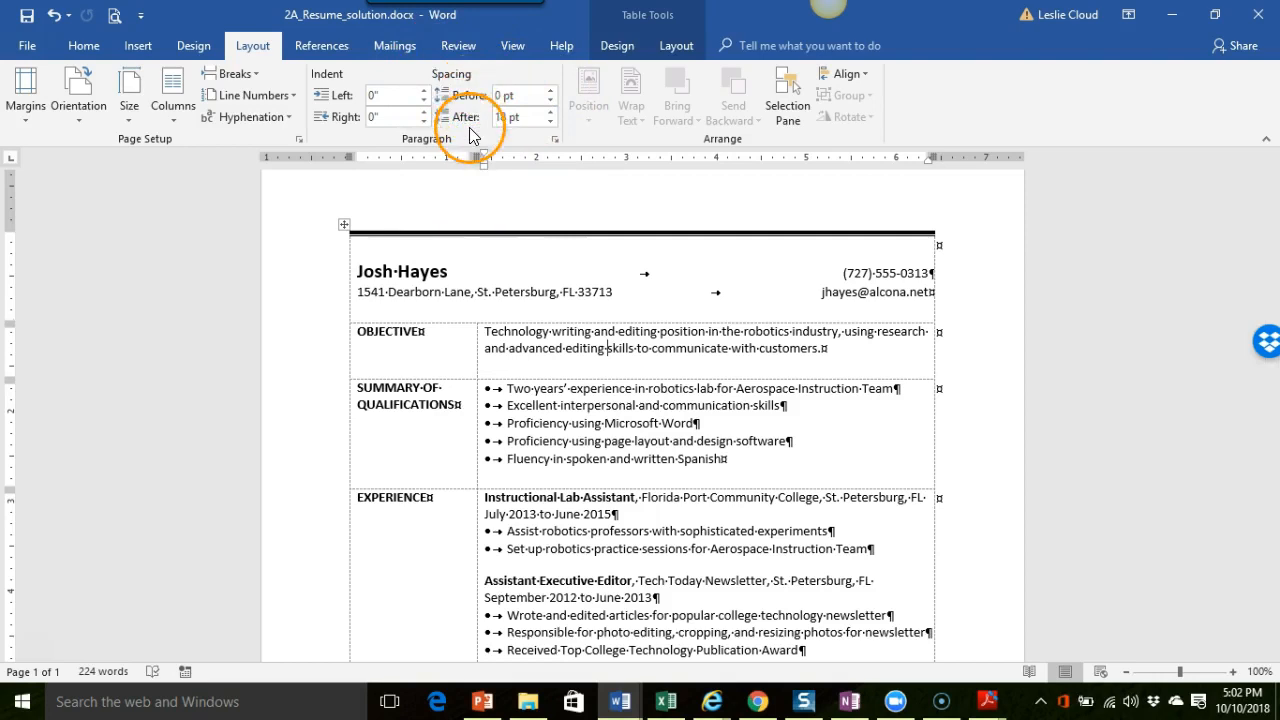
click(425, 274)
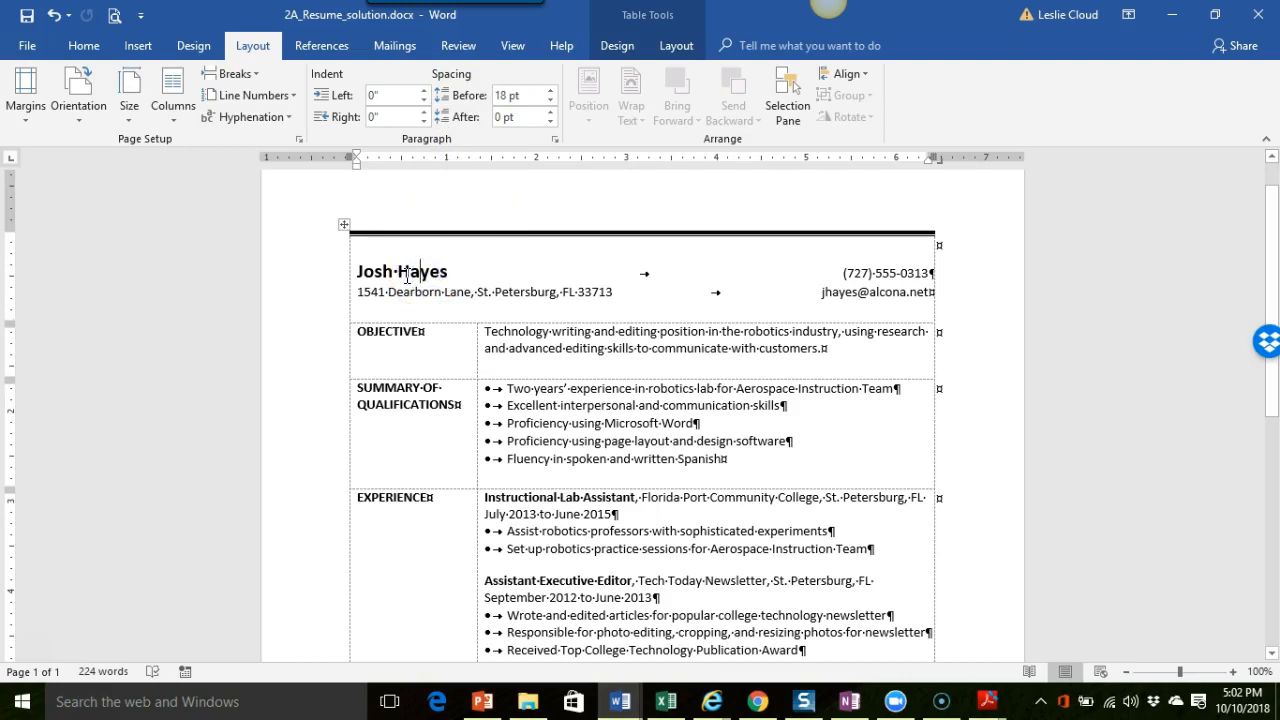
click(394, 276)
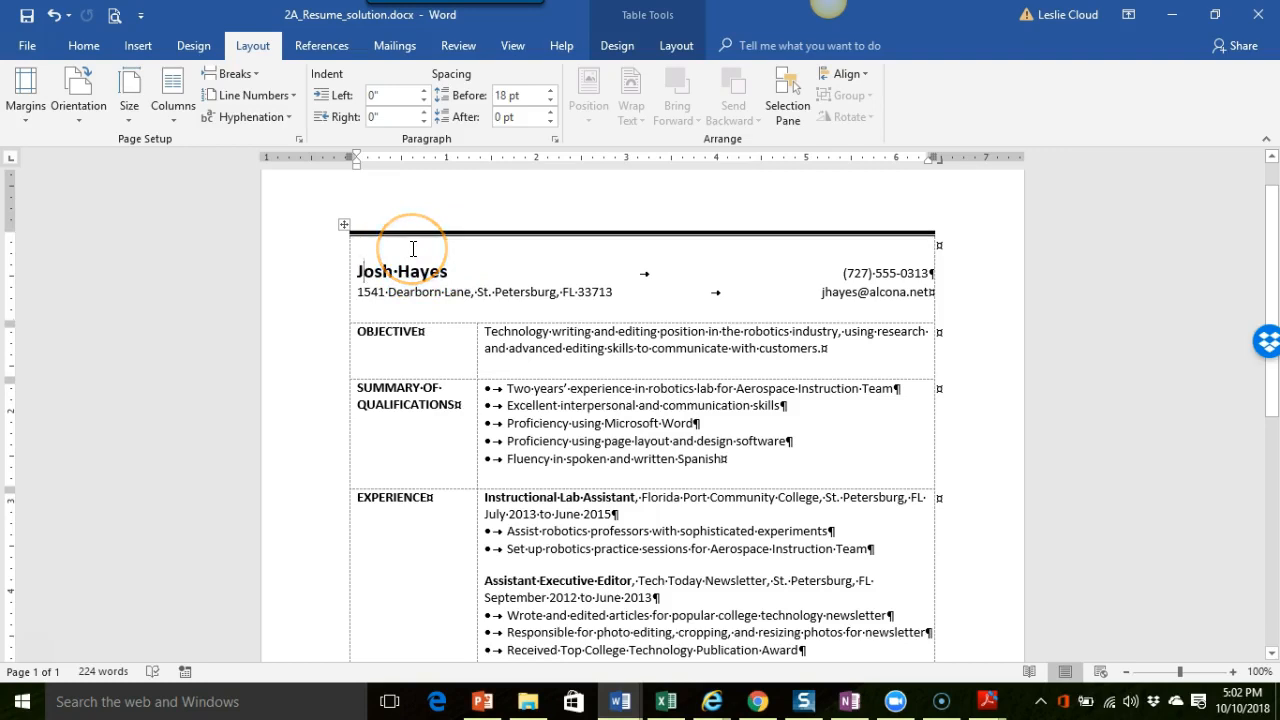
click(457, 292)
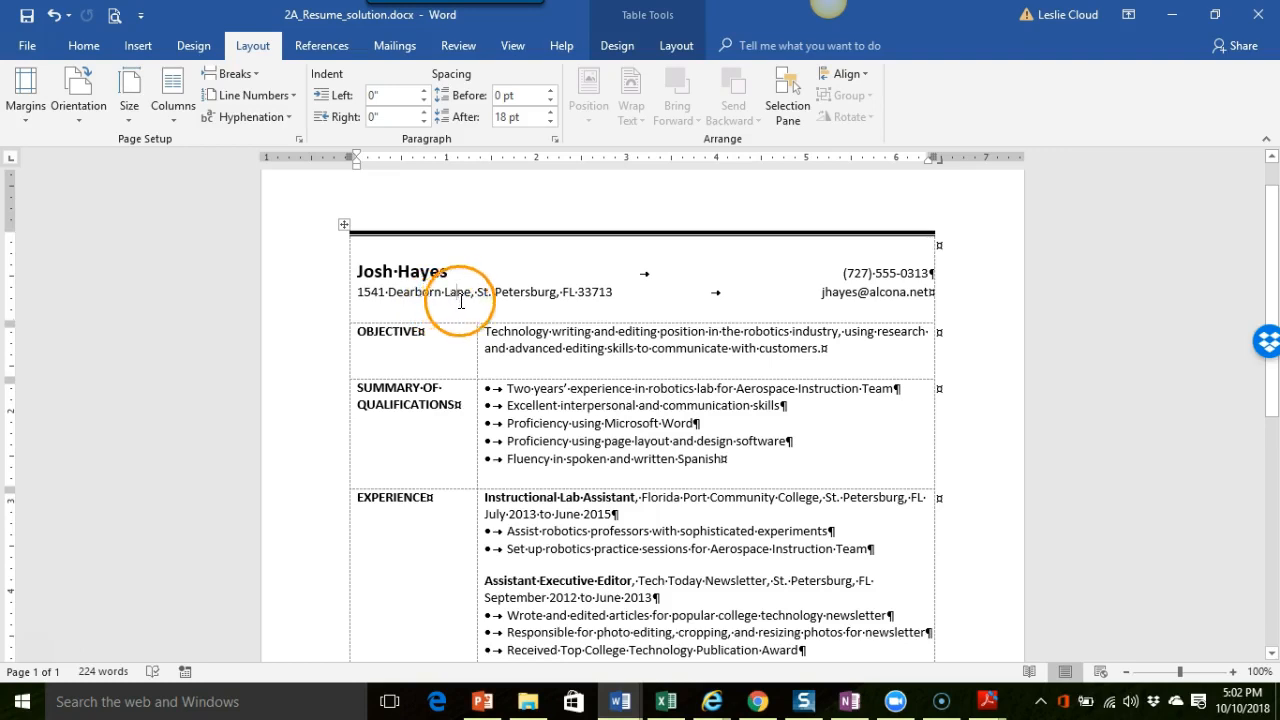
Step: Inspect the spacing after the last paragraph in the Objective, Summary of Qualifications, Experience, Education, and Honors and Activities sections
scroll(475, 313, down, 1)
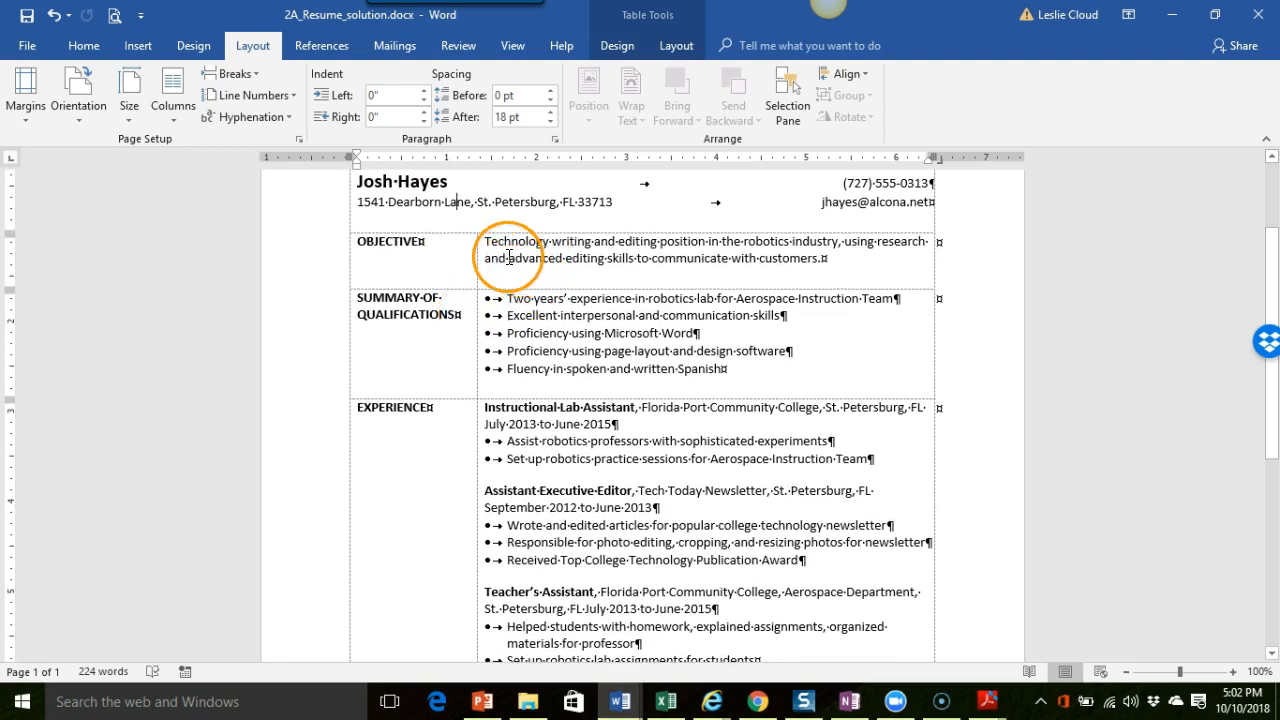
click(505, 258)
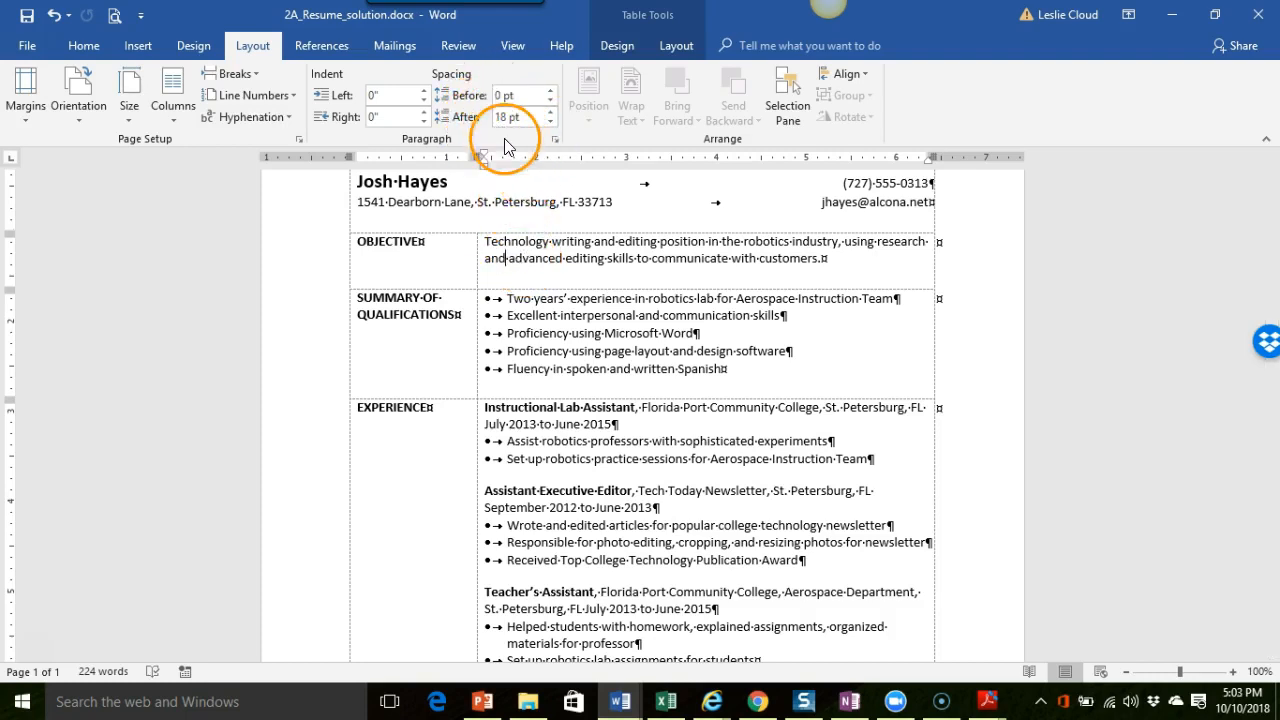
click(531, 372)
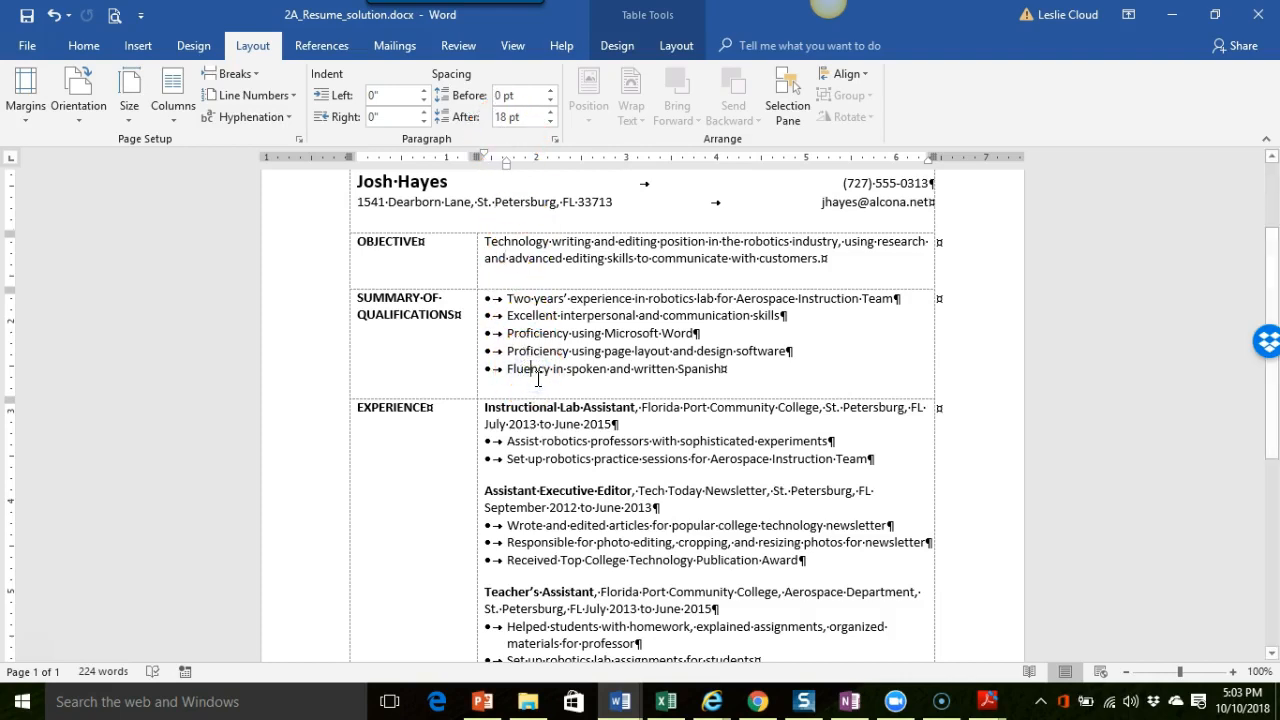
scroll(520, 330, down, 2)
scroll(524, 362, down, 1)
click(541, 527)
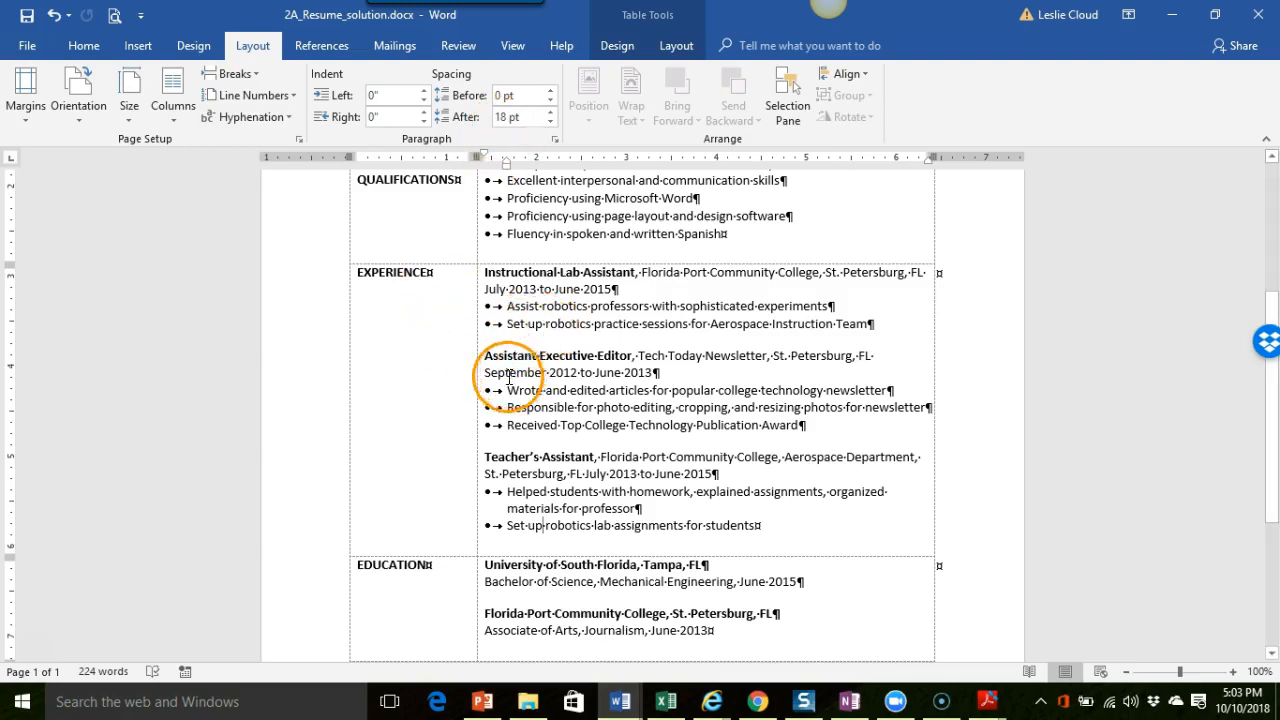
scroll(508, 410, down, 3)
click(531, 492)
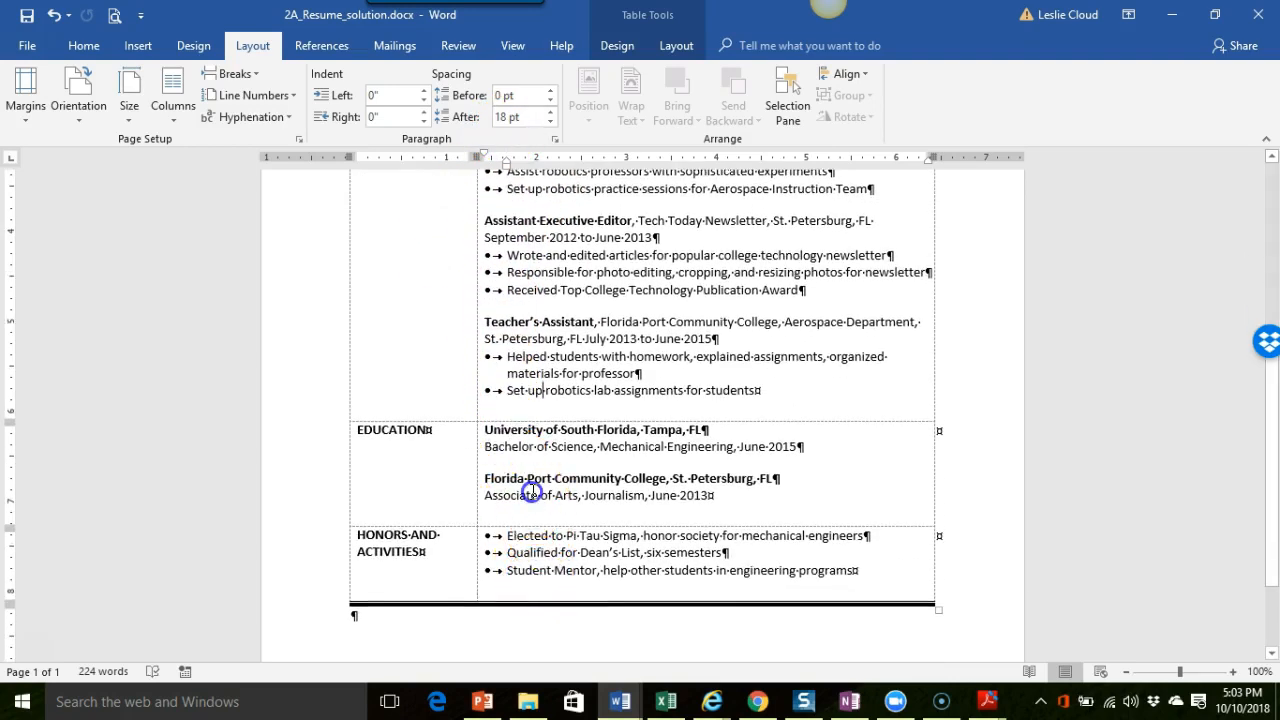
click(522, 576)
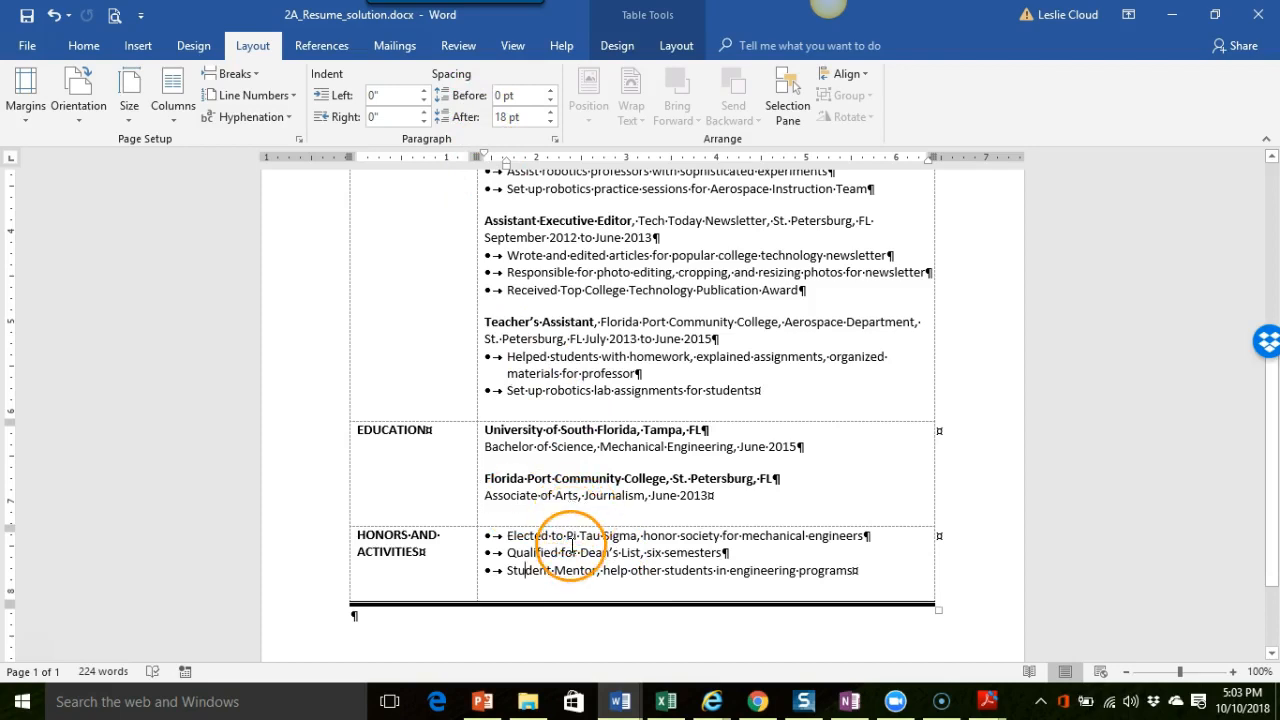
Step: Inspect the spacing after the last bullet of the Instructional Lab Assistant and Assistant Executive Editor jobs
scroll(571, 545, up, 4)
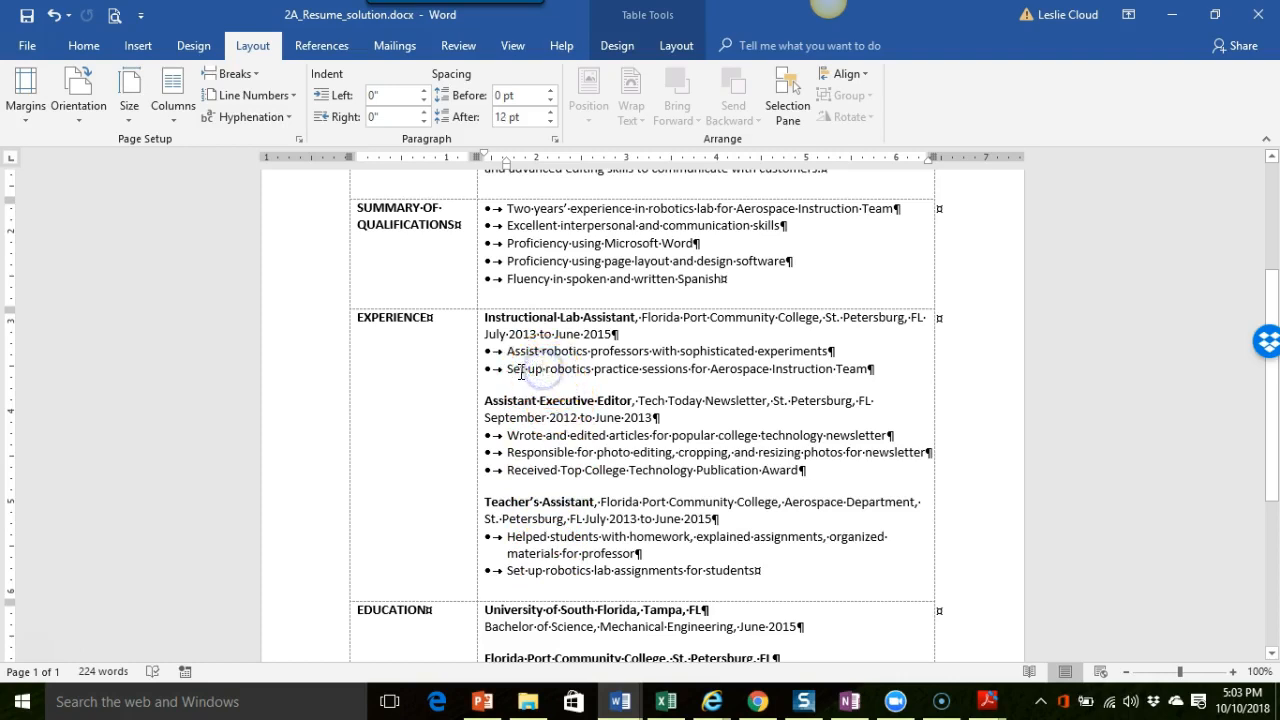
click(557, 369)
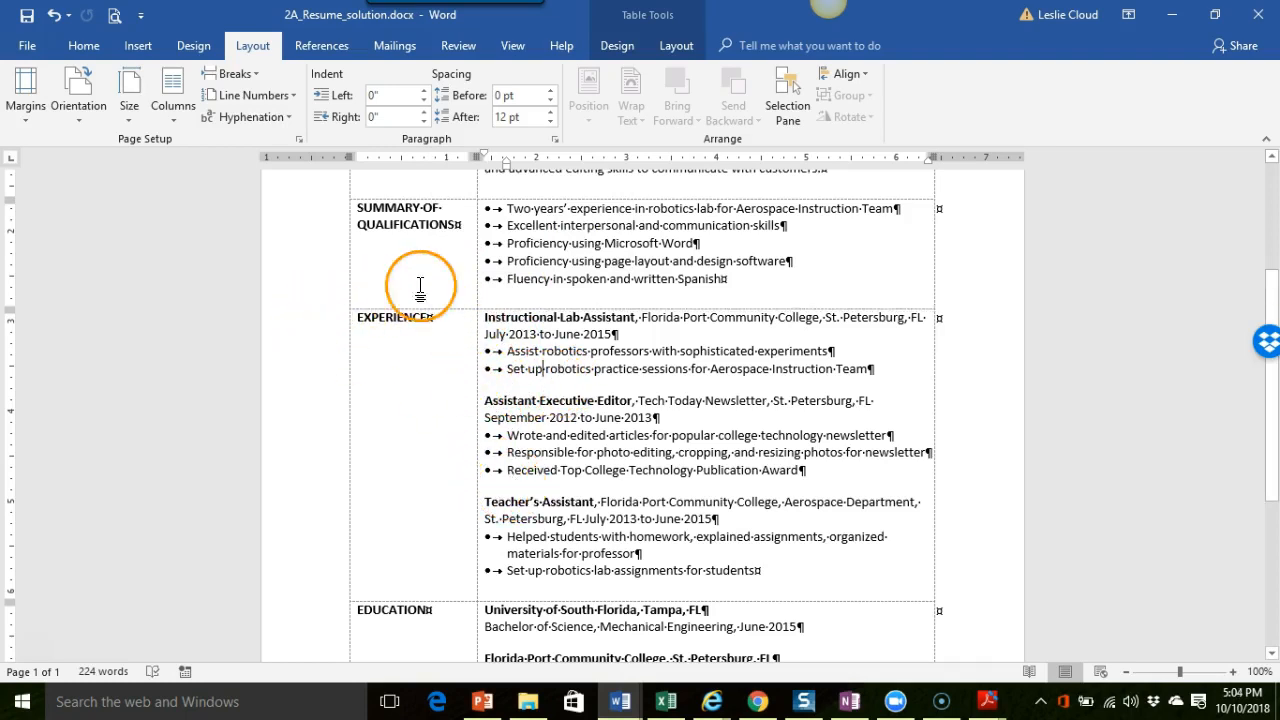
click(535, 470)
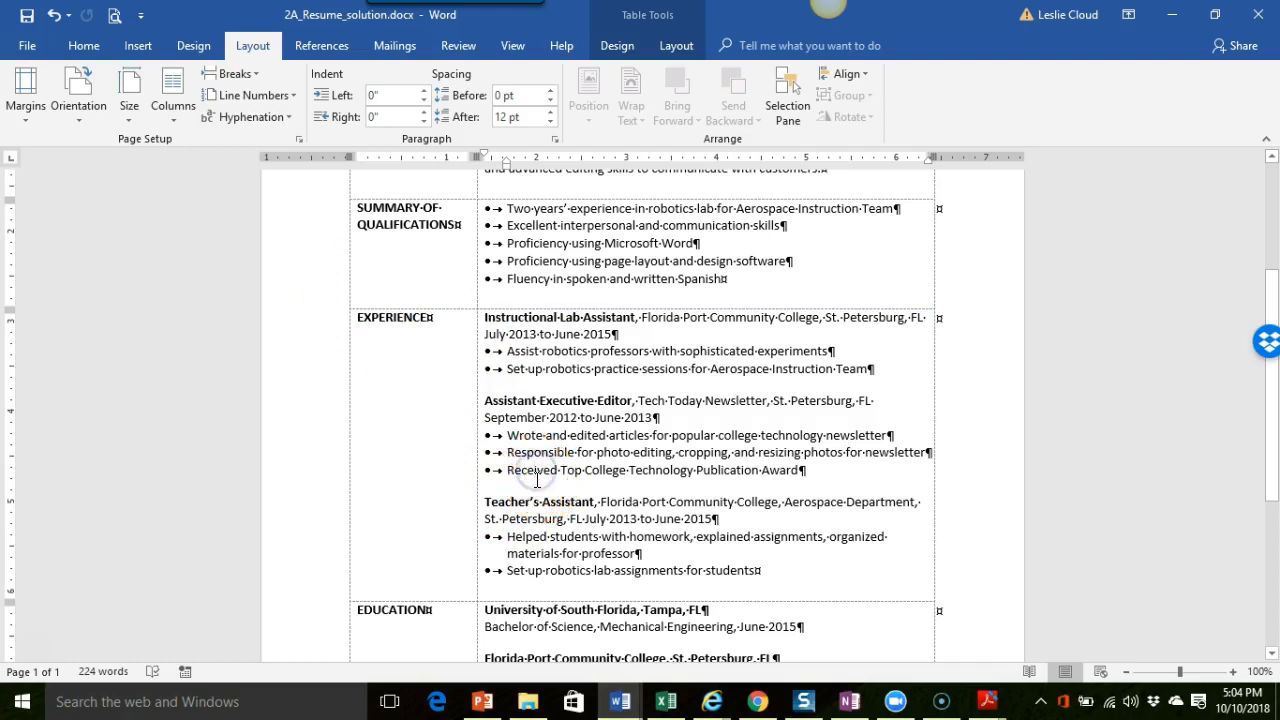
scroll(537, 482, down, 3)
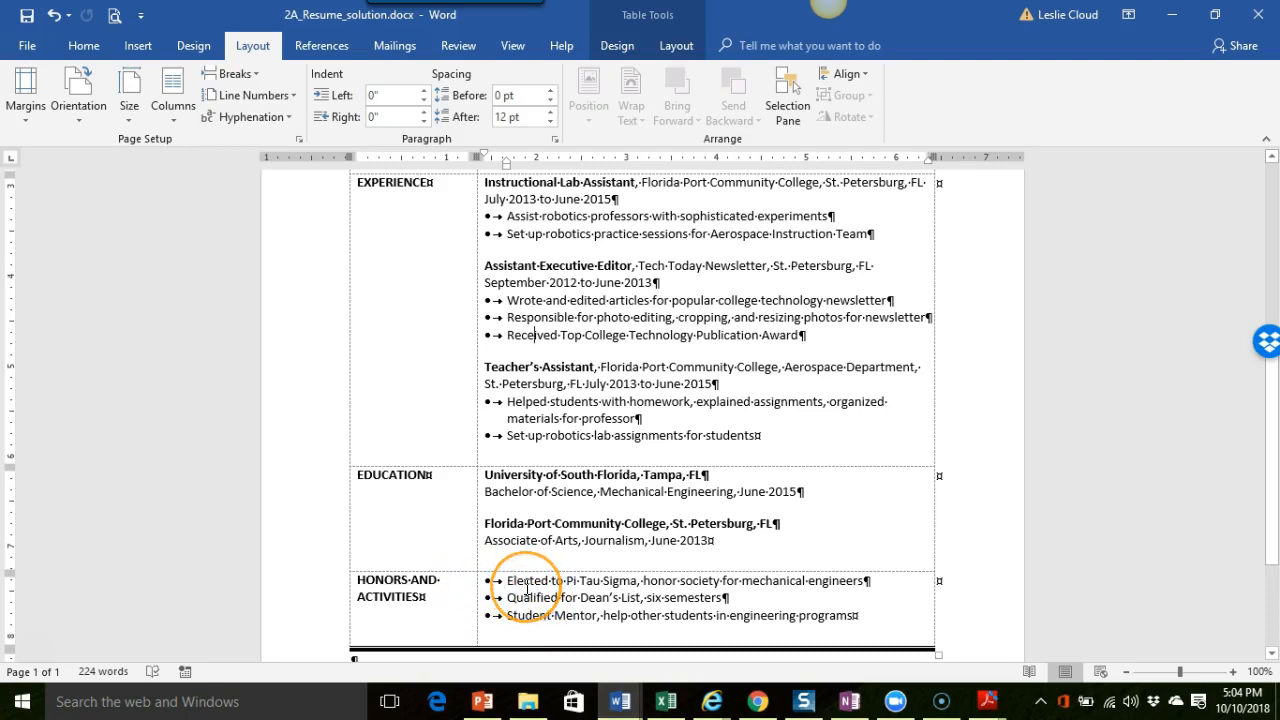
scroll(527, 590, up, 4)
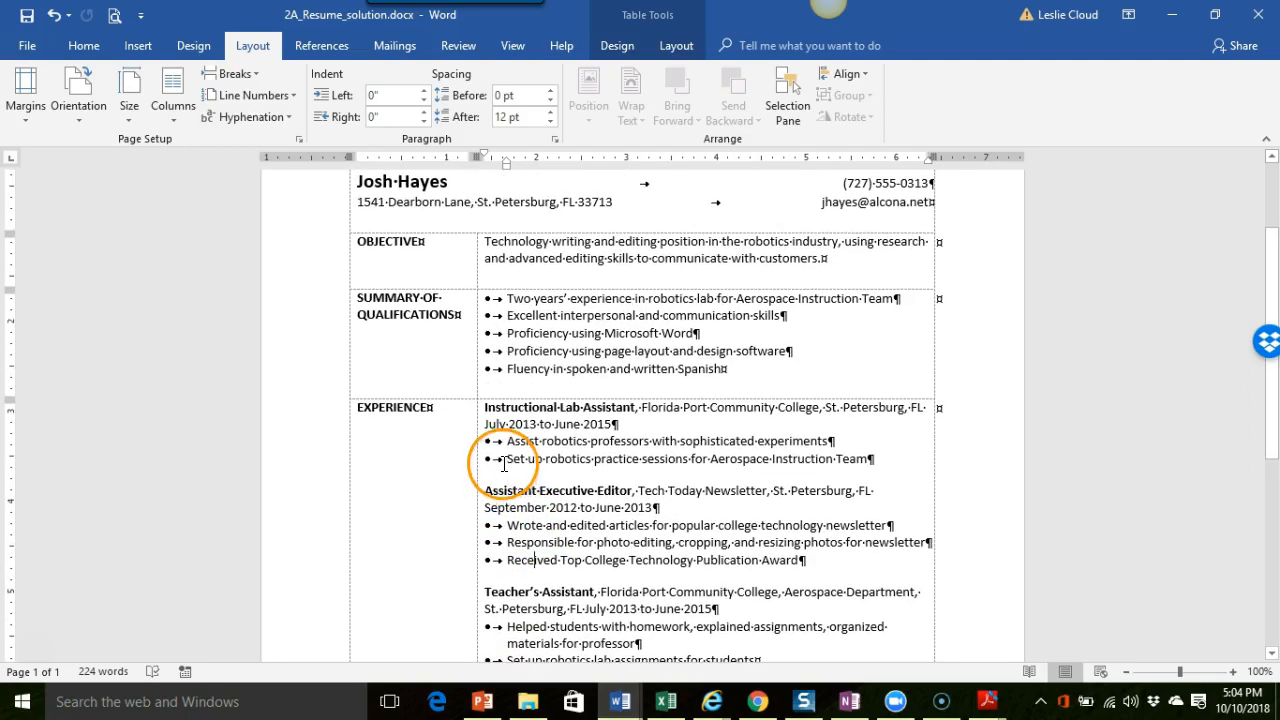
Step: Indent the "Set up robotics practice sessions" bullet to about 0.33" from the left on the ruler
click(507, 459)
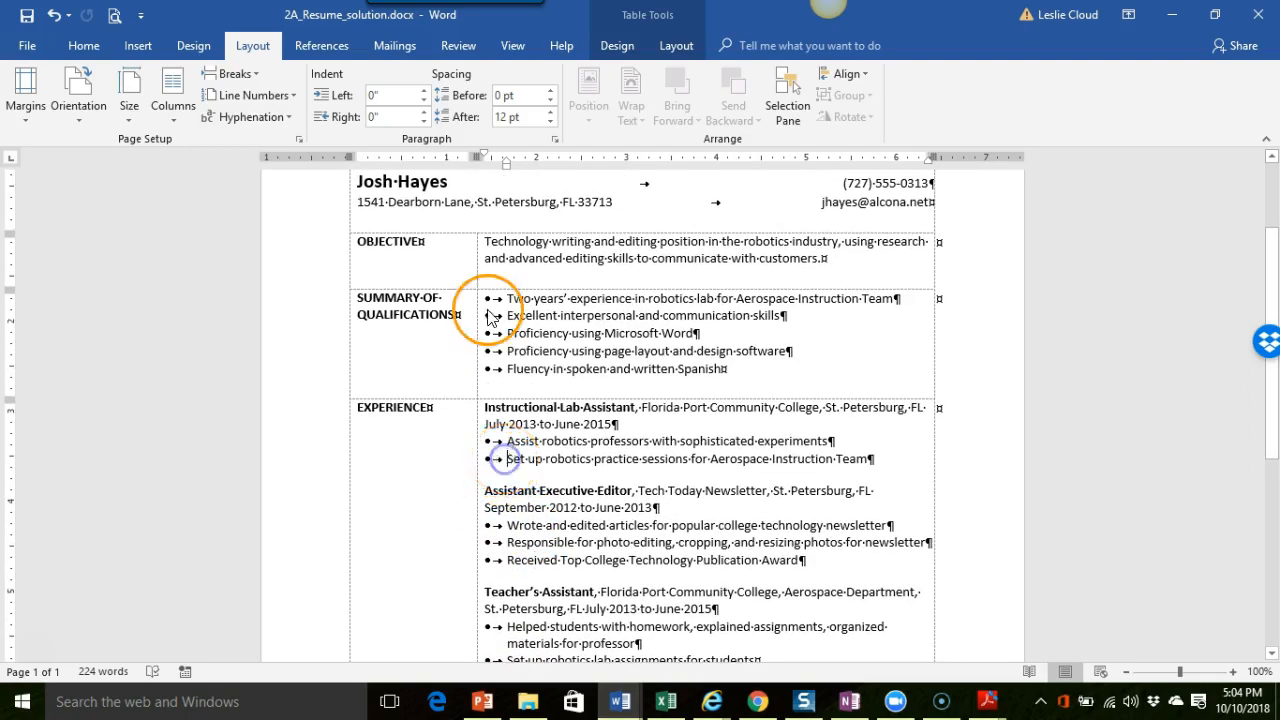
drag(485, 153, 522, 170)
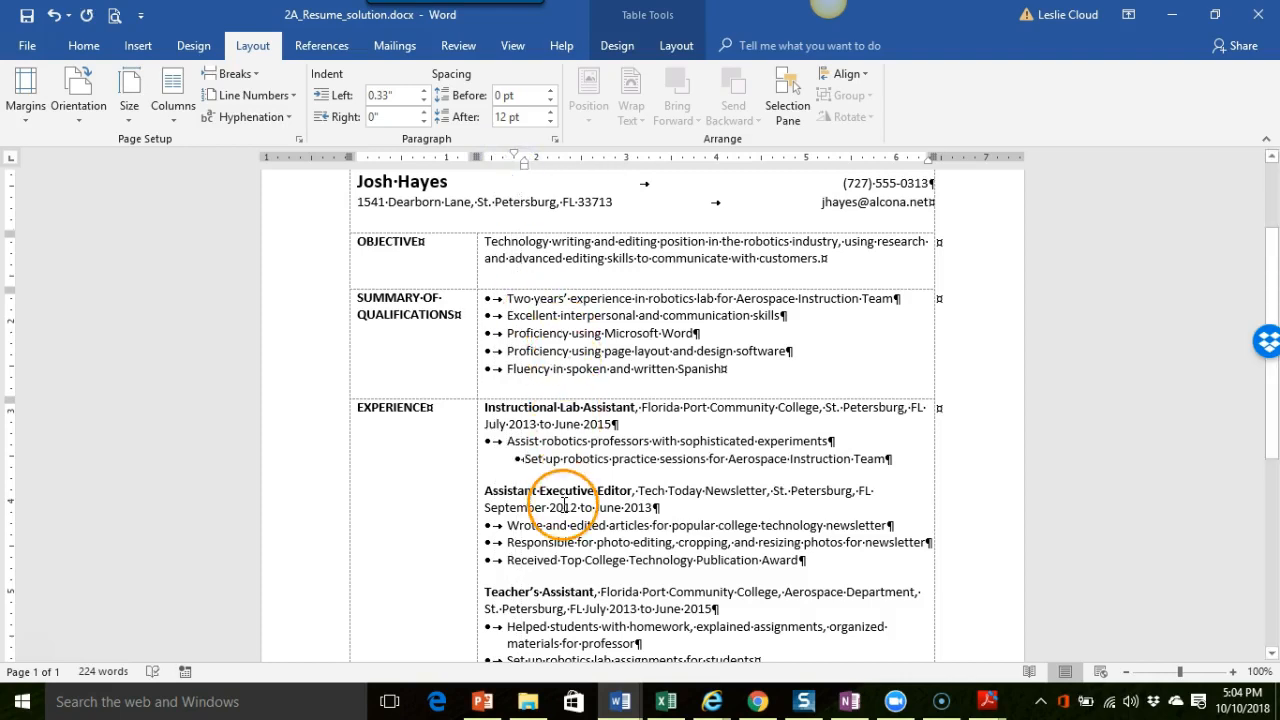
Step: Copy the formatting of the "Assist robotics professors" bullet onto the "Set up robotics practice sessions" bullet with Format Painter
click(84, 47)
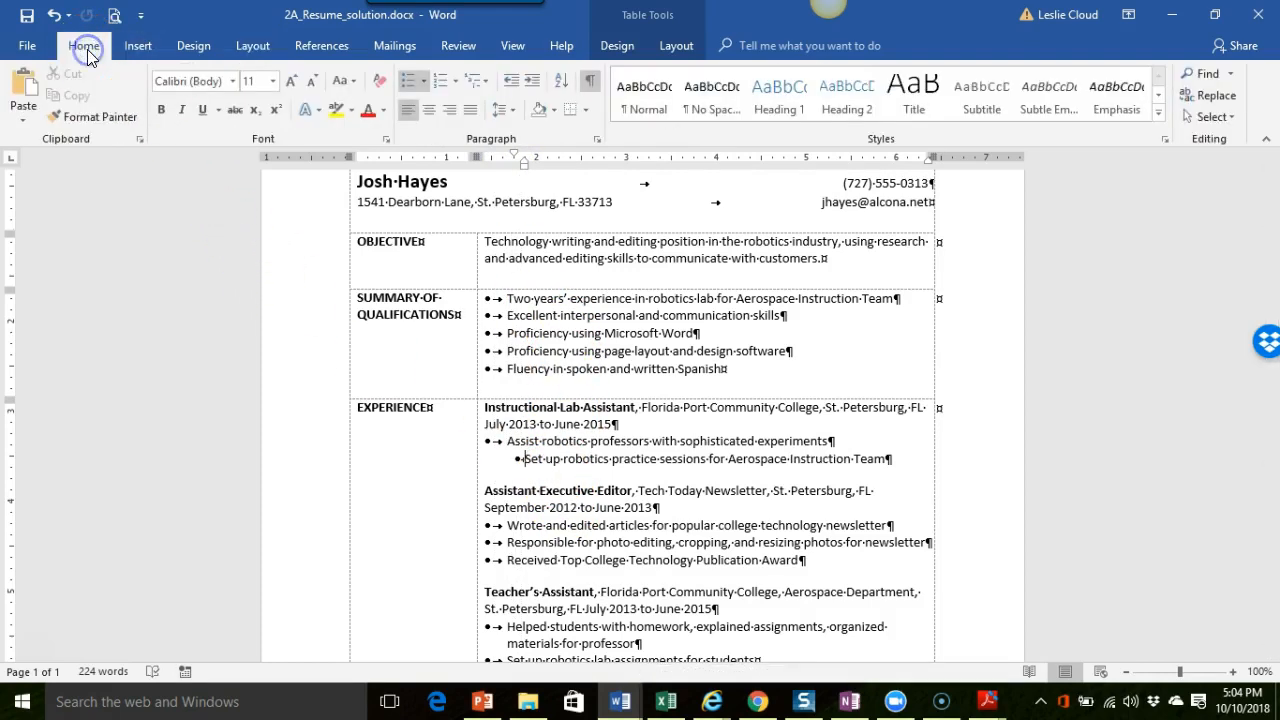
click(96, 118)
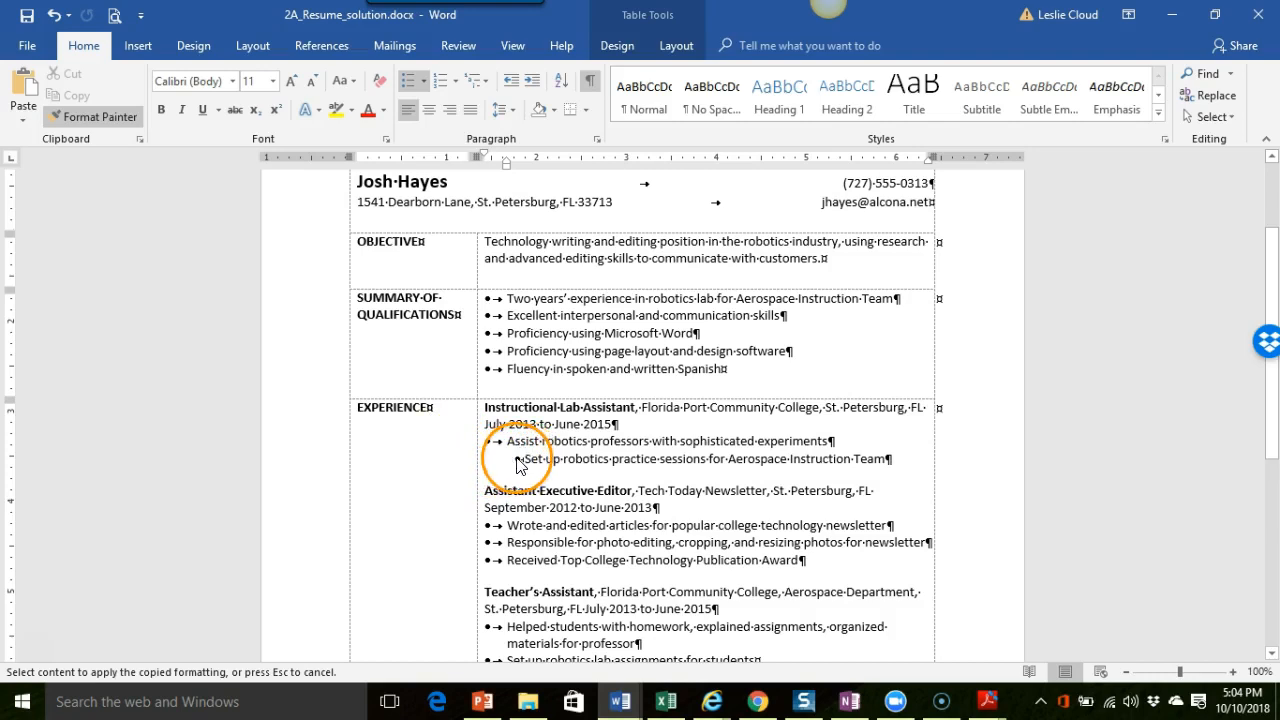
drag(562, 456, 883, 462)
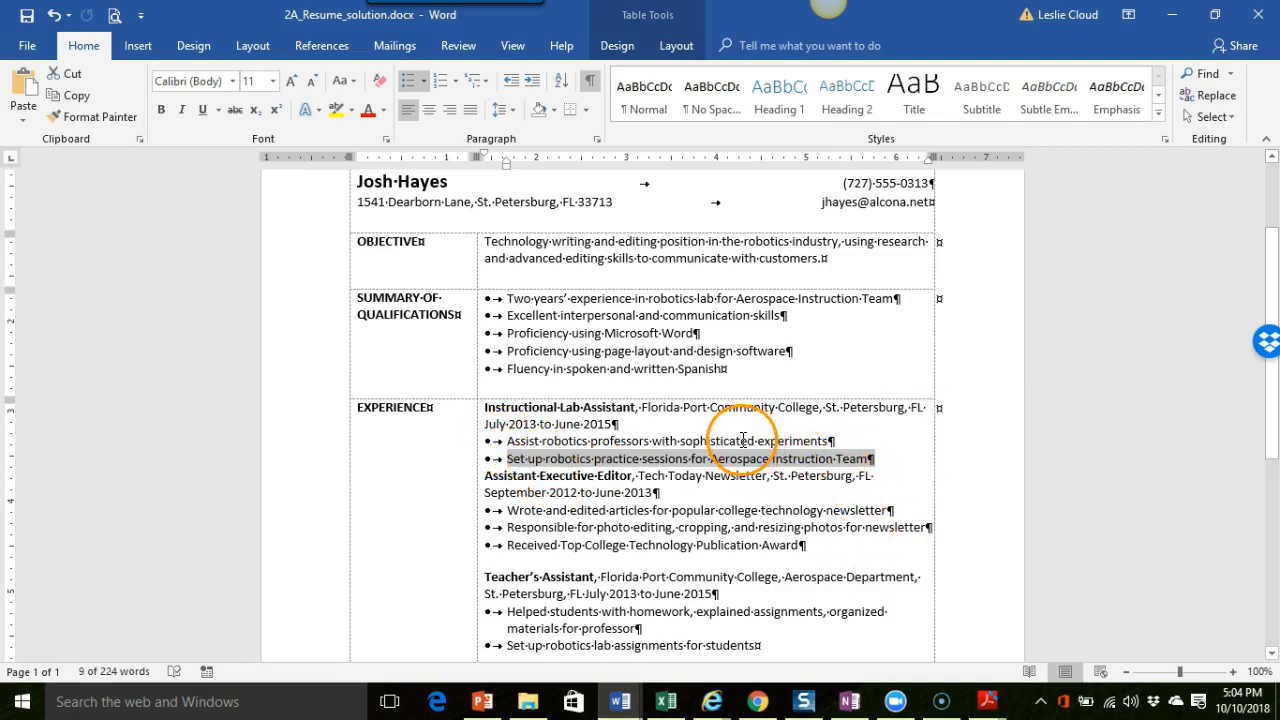
Step: Set the spacing after the "Set up robotics practice sessions" bullet to 12 pt
click(252, 47)
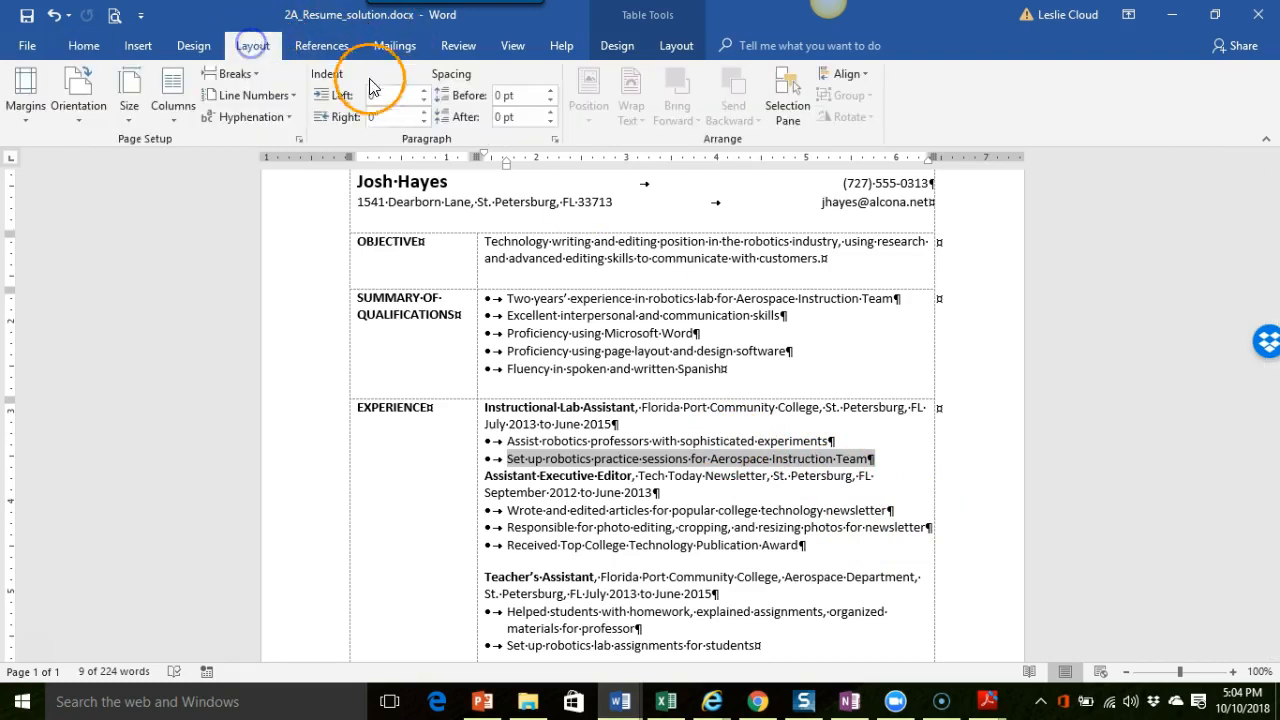
click(550, 113)
click(550, 113)
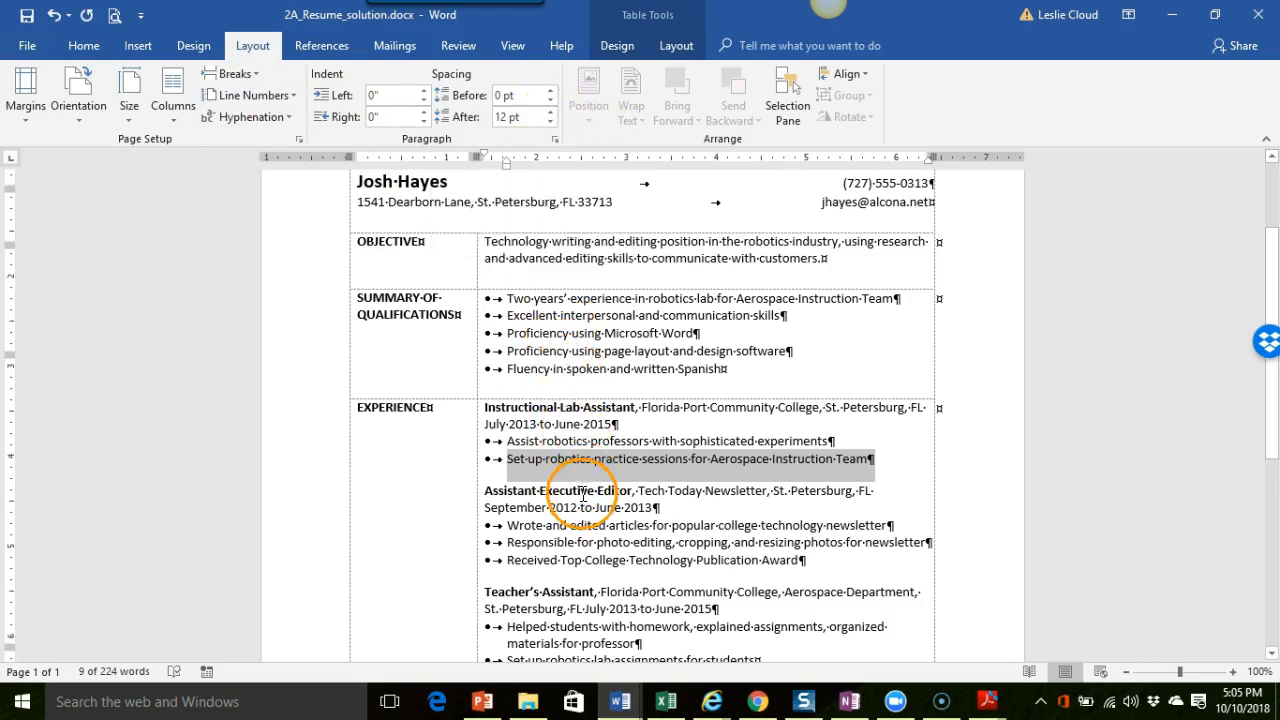
Step: Review the section spacing and inspect the spacing after the "Fluency in spoken and written Spanish" bullet
scroll(583, 490, down, 2)
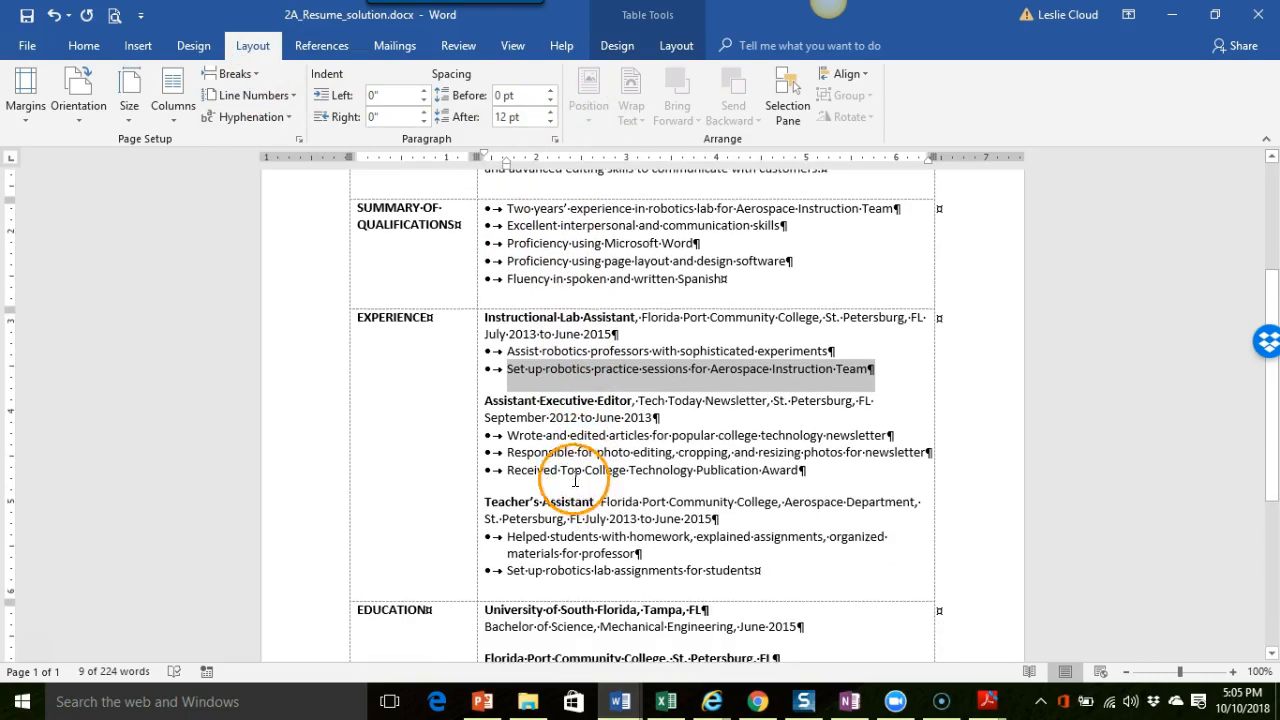
scroll(527, 370, up, 1)
scroll(527, 363, up, 2)
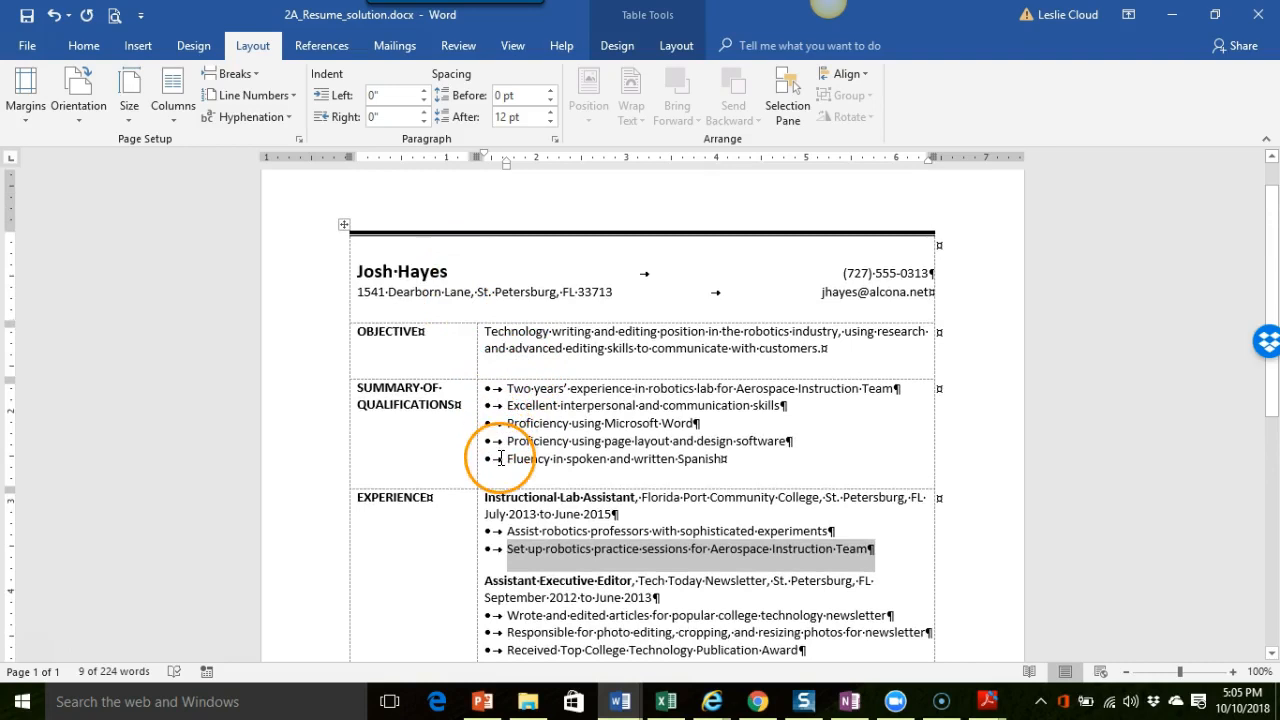
scroll(500, 458, down, 2)
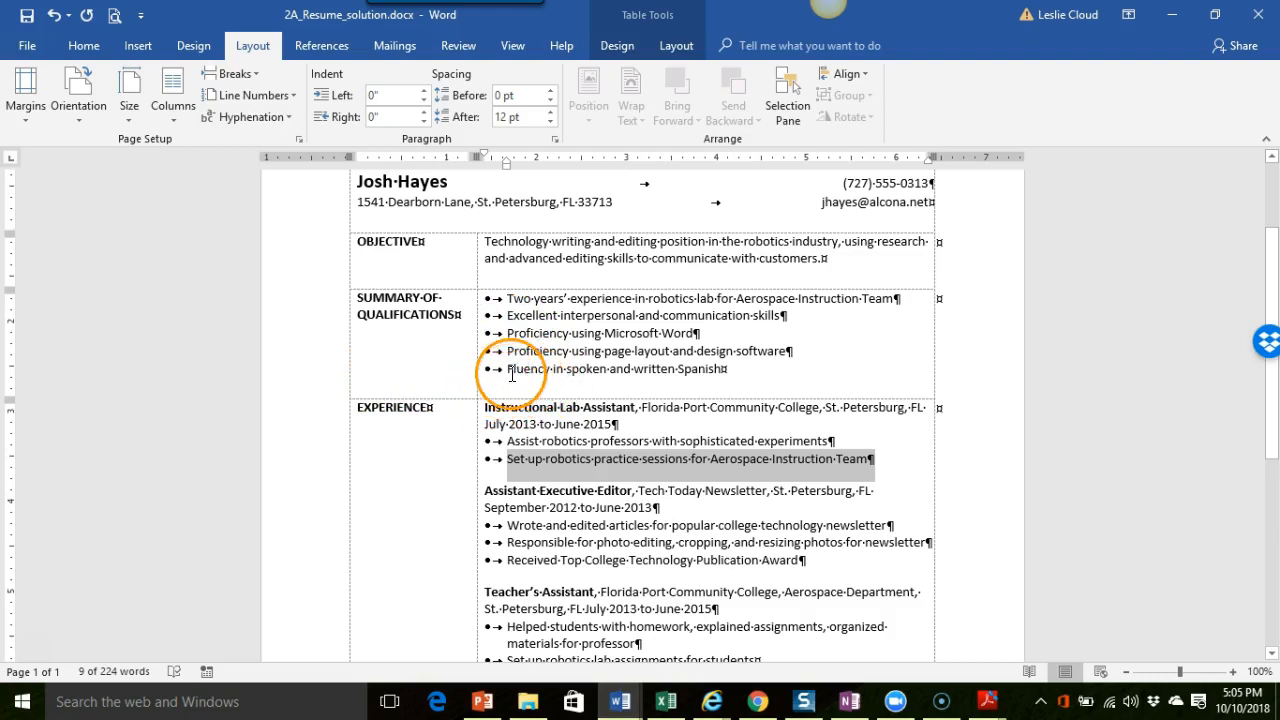
click(509, 369)
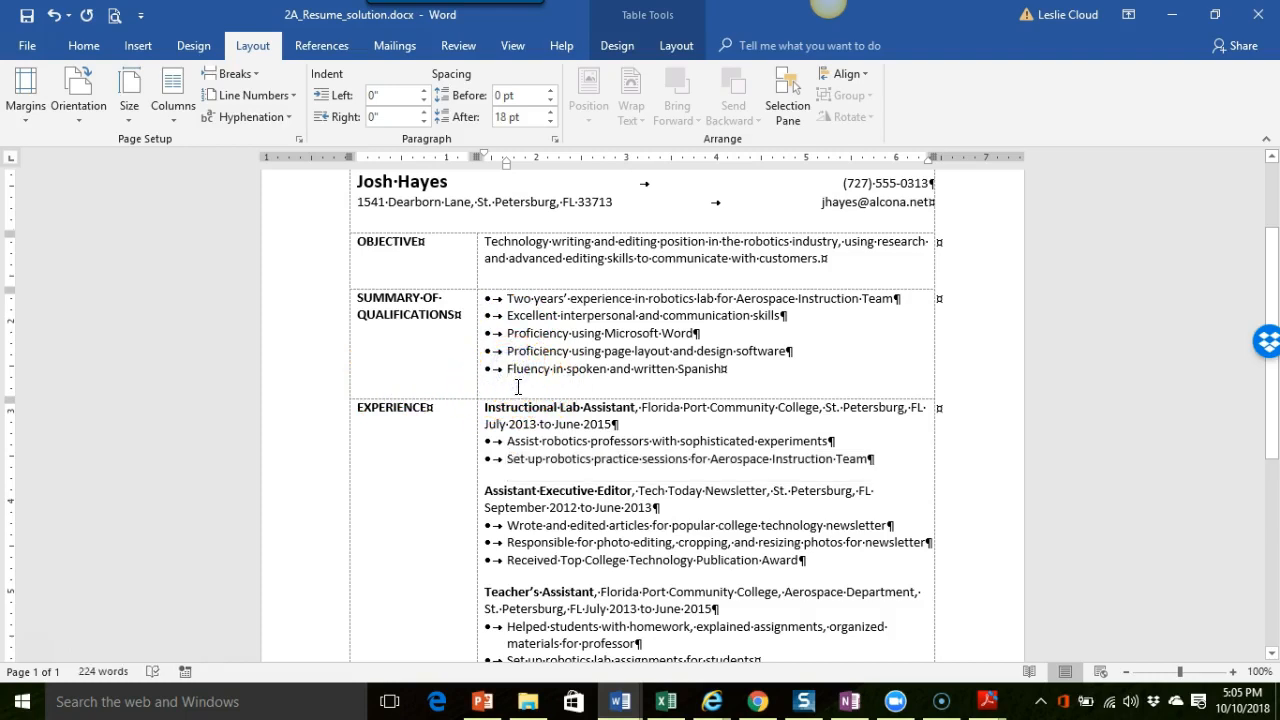
click(737, 371)
key(Return)
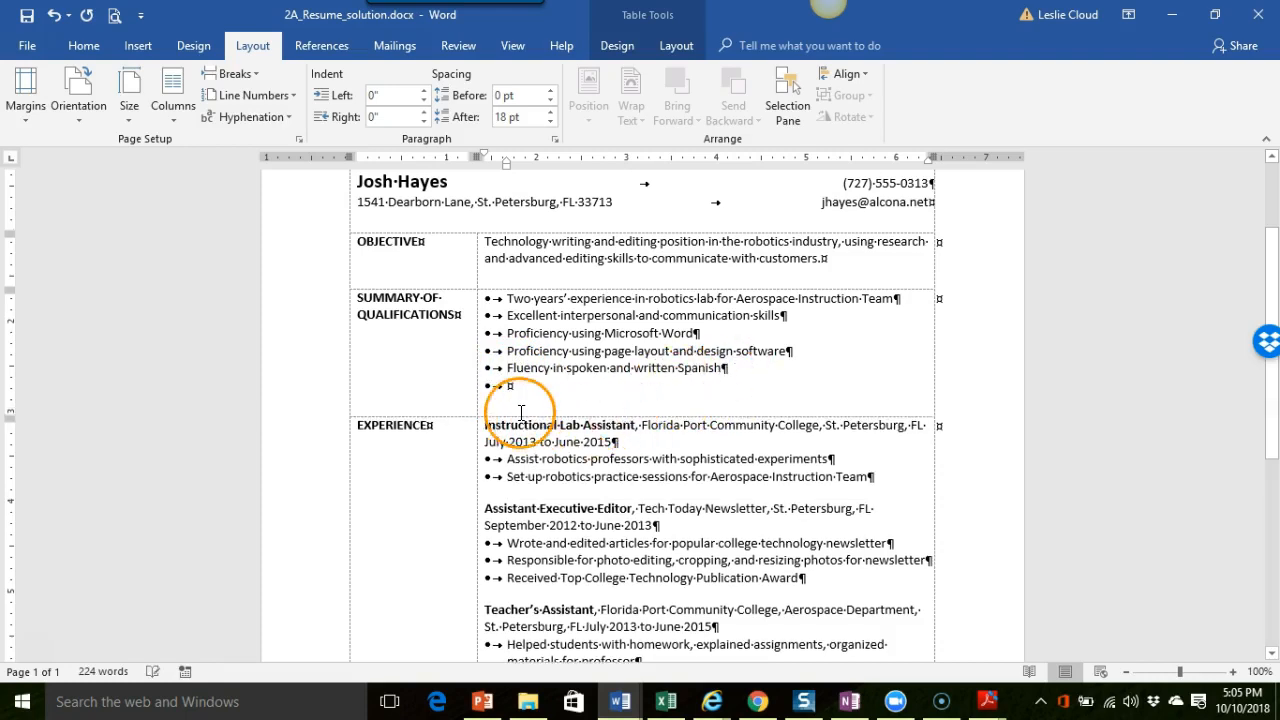
key(Return)
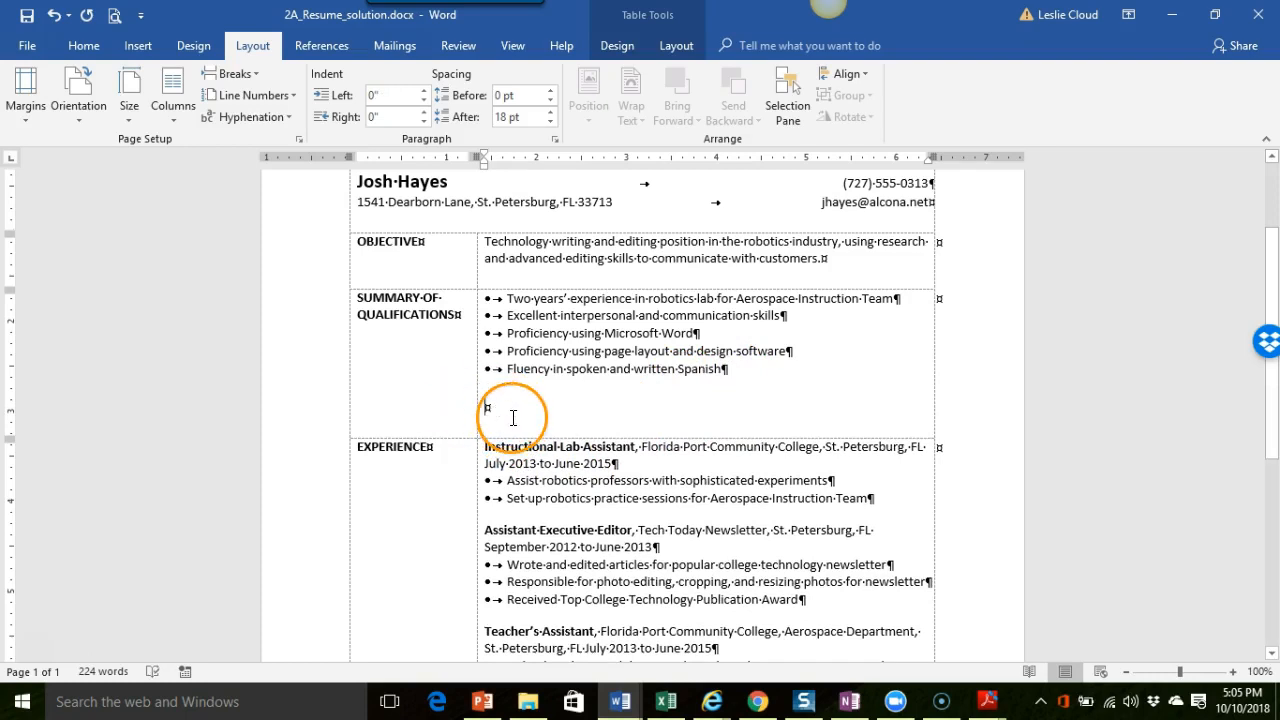
key(BackSpace)
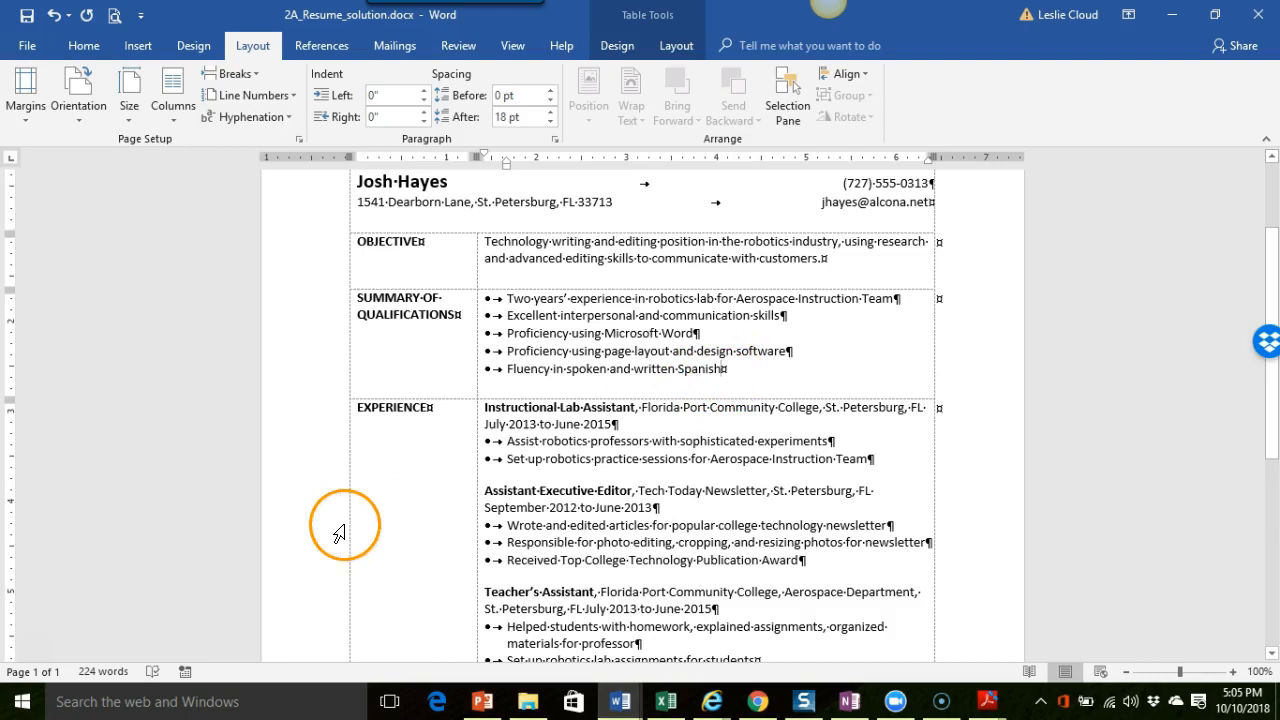
scroll(366, 491, up, 3)
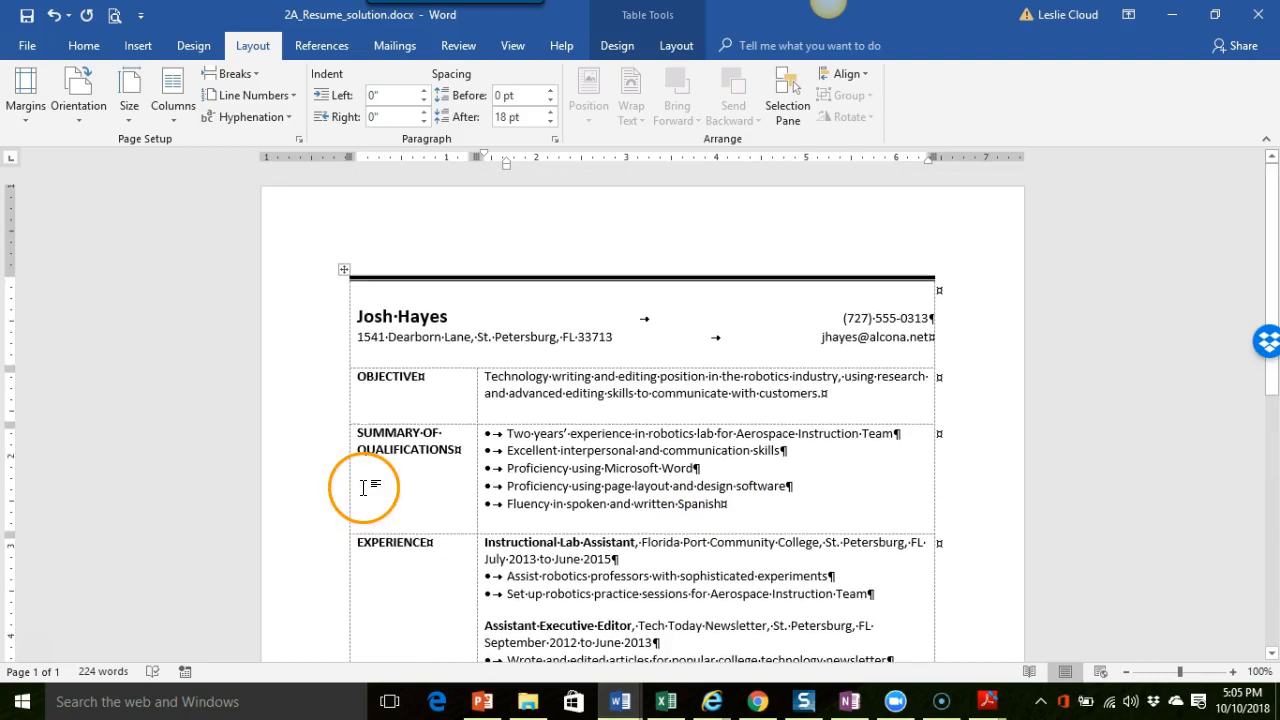